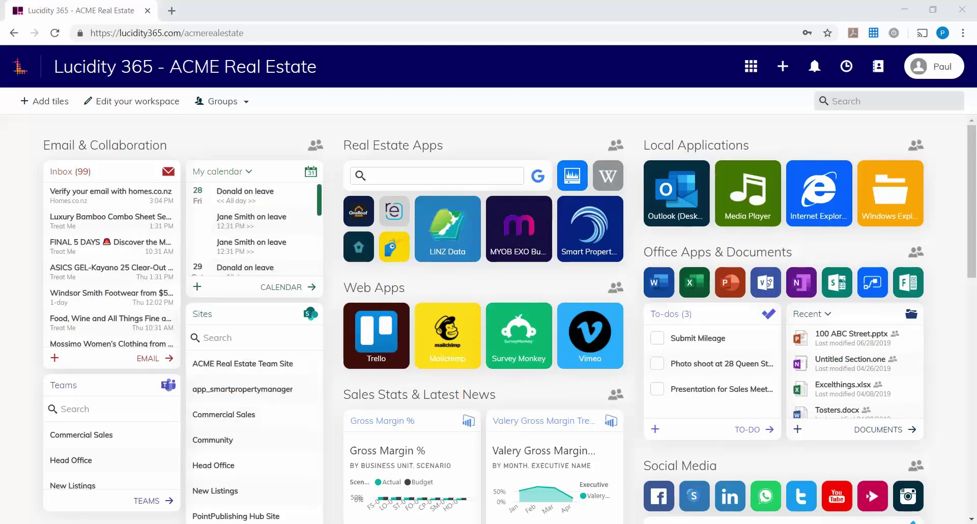
# - Switch the calendar tile to the United States holidays calendar and show the Commercial Sales site's options in the Sites tile
pyautogui.click(222, 172)
pyautogui.click(245, 240)
pyautogui.click(224, 172)
pyautogui.click(259, 261)
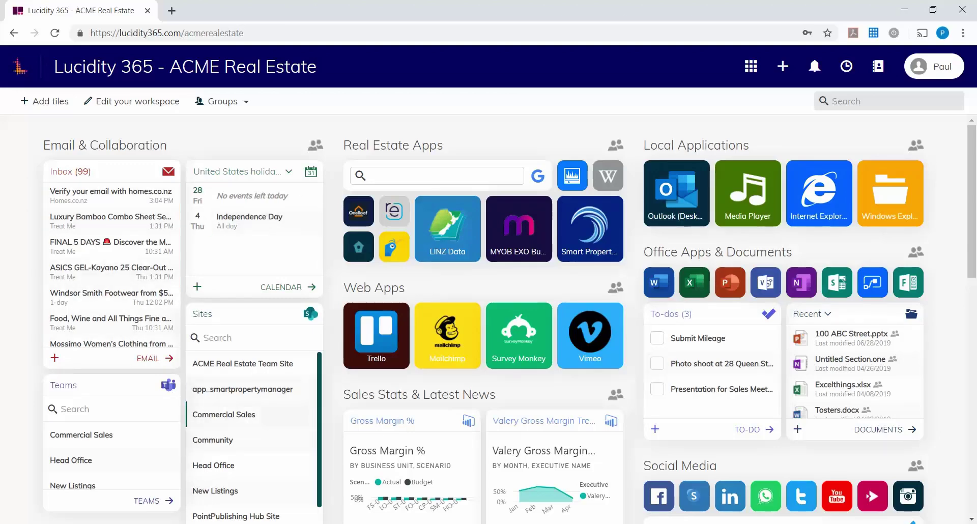
pyautogui.click(224, 415)
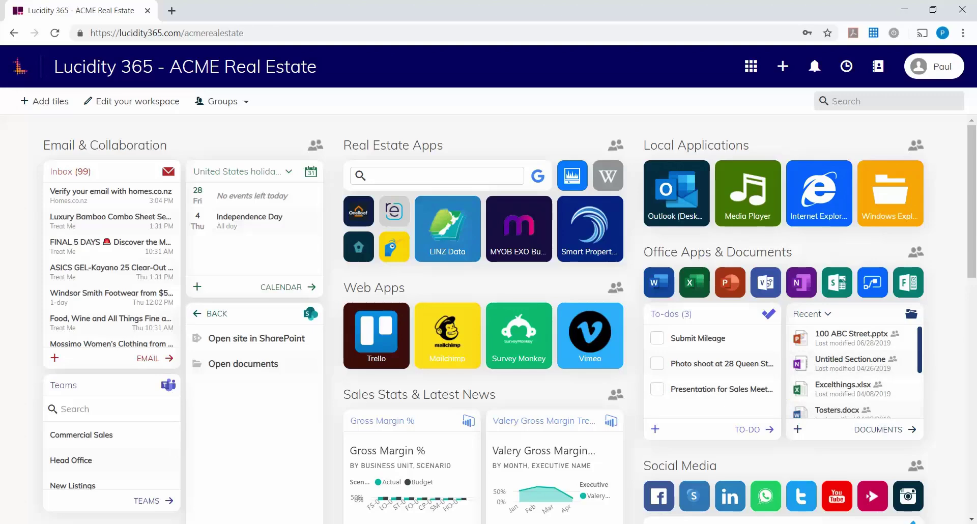
# - Open the full documents view and expand ACME Real Estate Team Site, Community, Commercial Sales and Rental Agents to browse their libraries
pyautogui.click(879, 430)
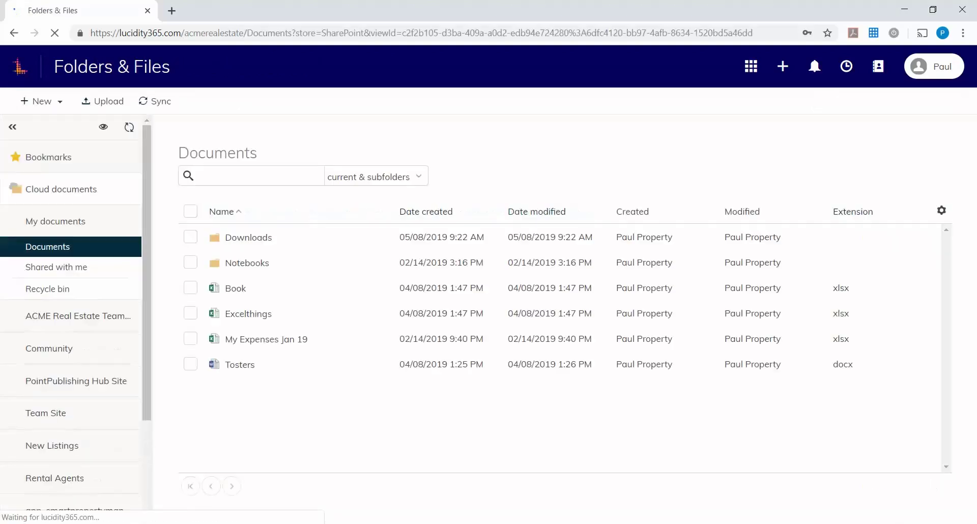
pyautogui.click(48, 349)
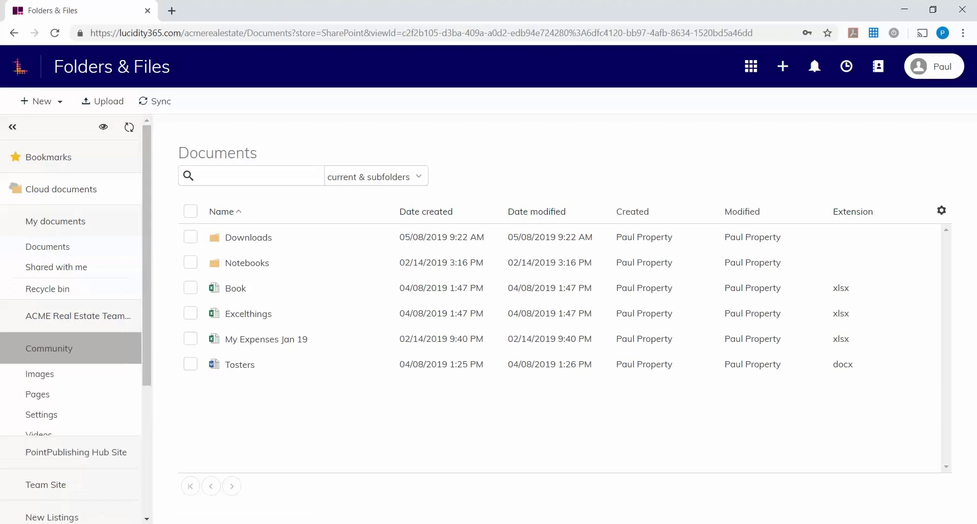
pyautogui.click(78, 316)
pyautogui.scroll(-4, 71, 315)
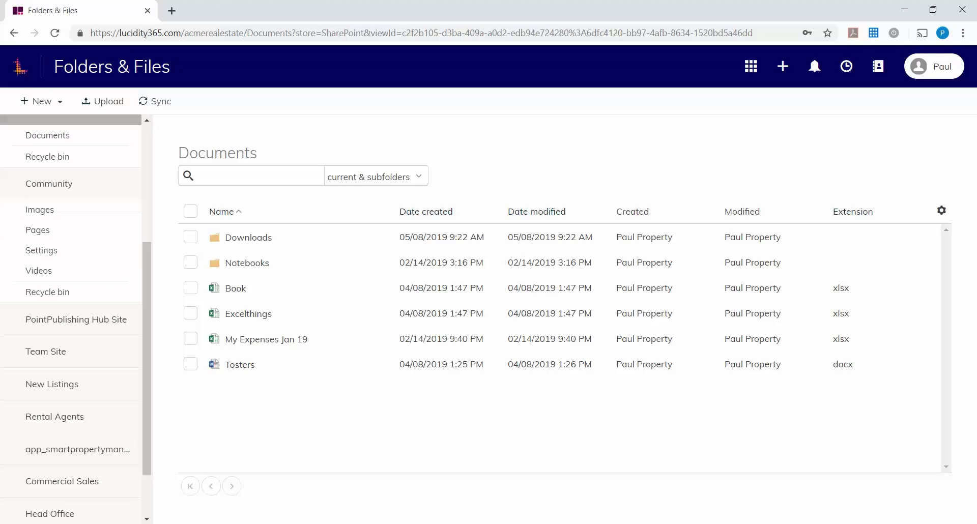
pyautogui.scroll(-2, 71, 318)
pyautogui.click(62, 411)
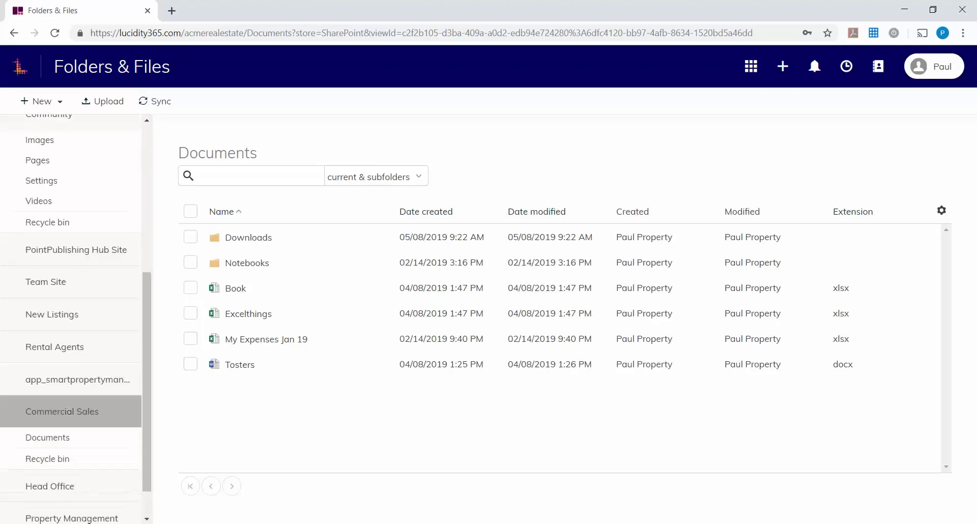
pyautogui.scroll(5, 71, 356)
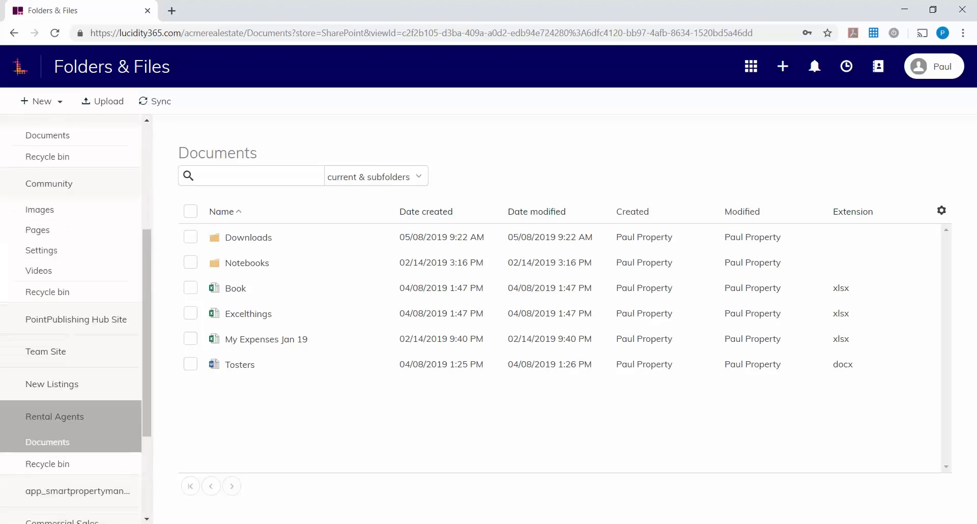
# - Open the Excelthings workbook from the Documents library in Excel Online
pyautogui.click(248, 313)
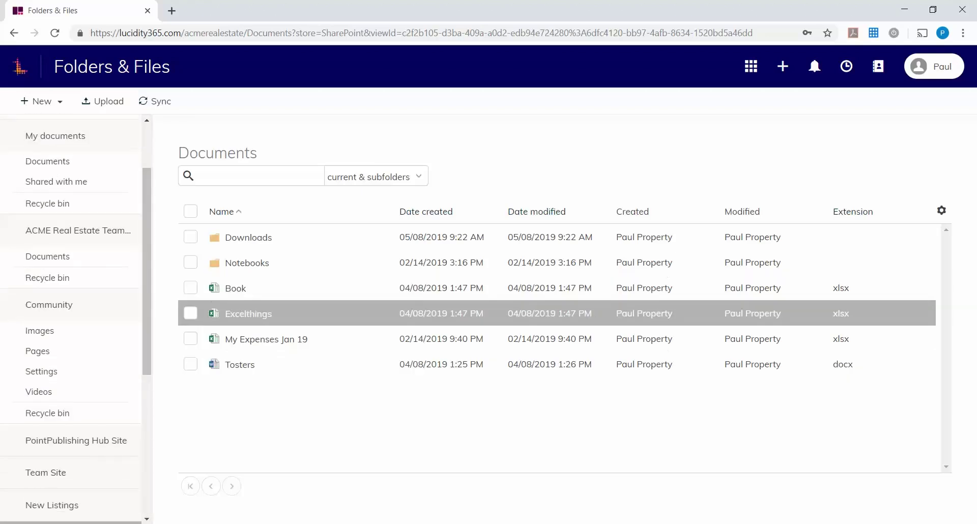
pyautogui.click(248, 313)
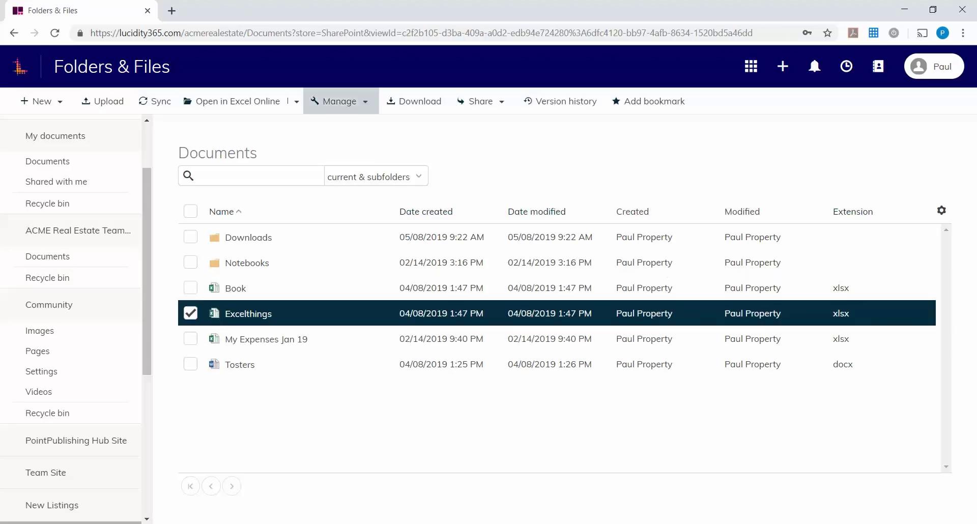
pyautogui.click(297, 101)
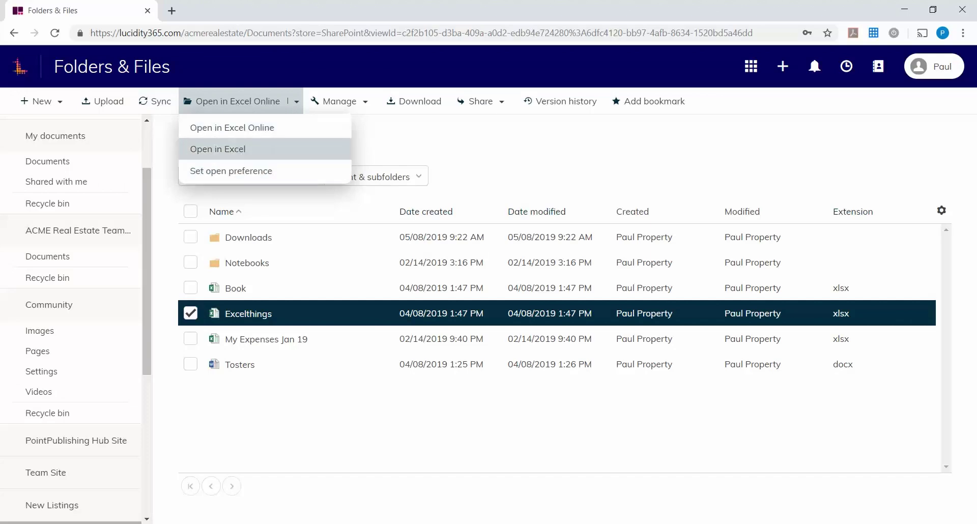
pyautogui.click(218, 148)
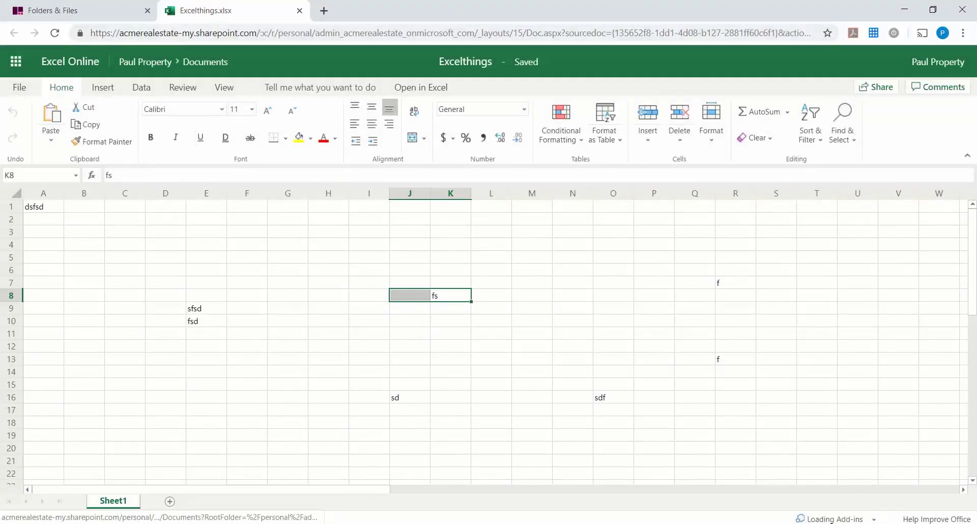
# - Return to Folders & Files, view the version history of Excelthings.xlsx and close it
pyautogui.click(51, 10)
pyautogui.rightClick(283, 316)
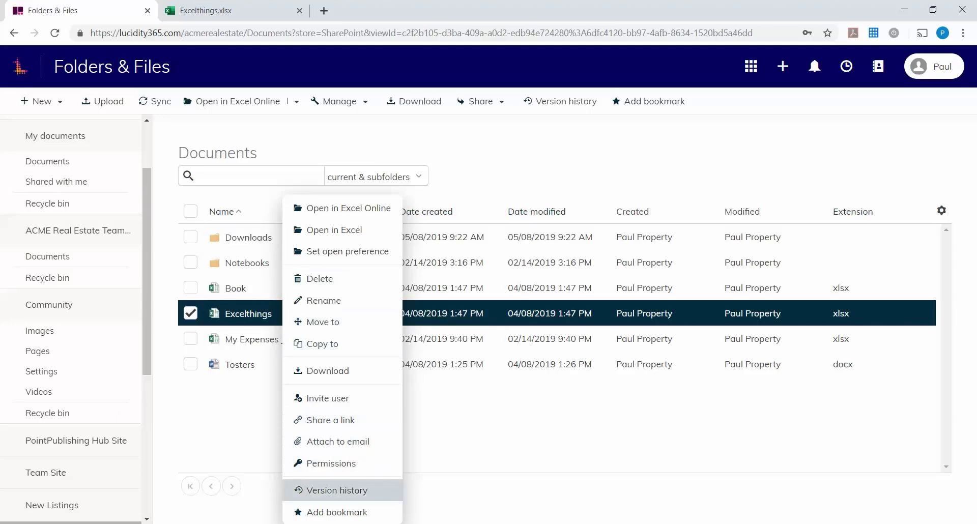
pyautogui.click(337, 490)
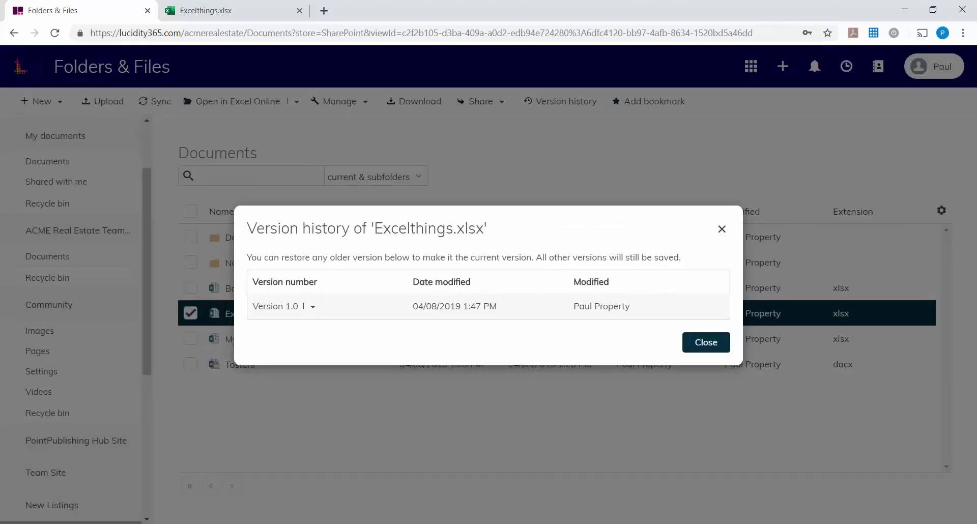
pyautogui.press('Escape')
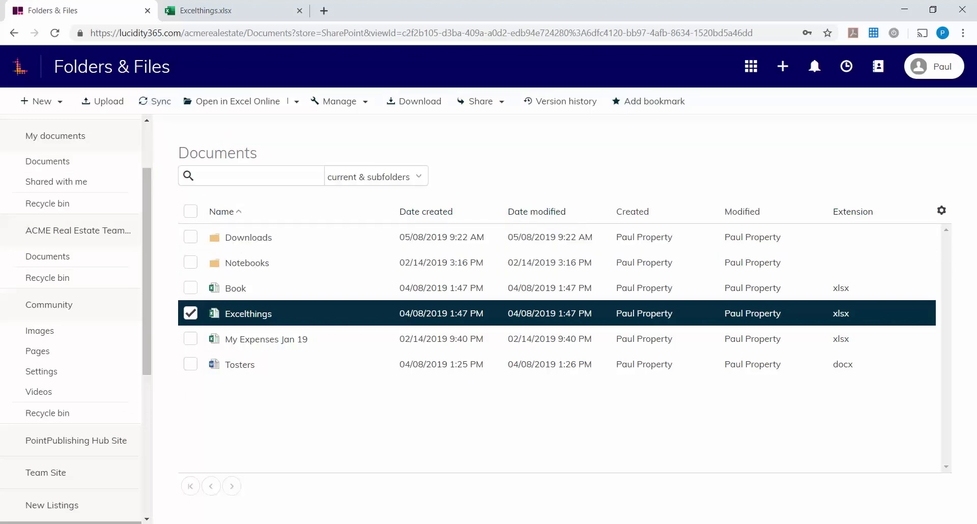
# - Return to the workspace and view the enlarged Year Over Year Revenue Growth report from Sales Stats & Latest News, closing it when done
pyautogui.press('F5')
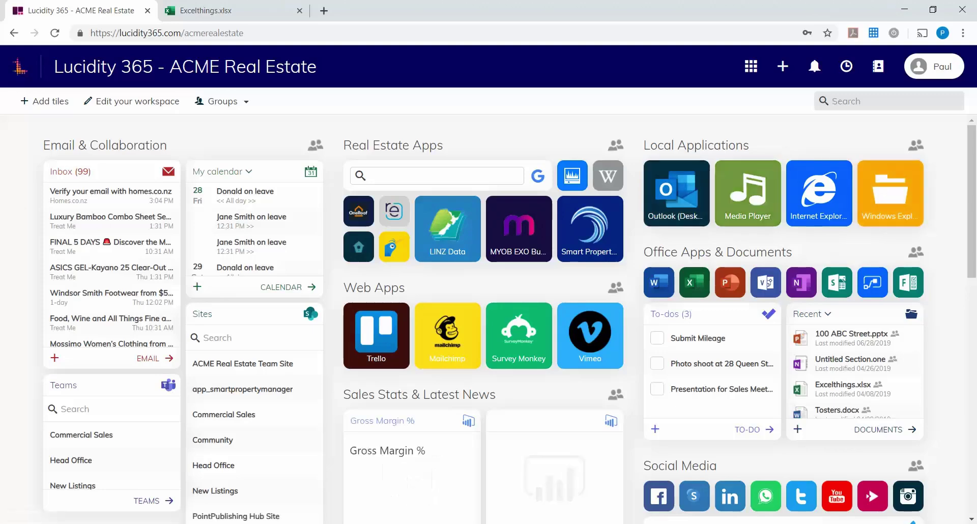
pyautogui.click(890, 194)
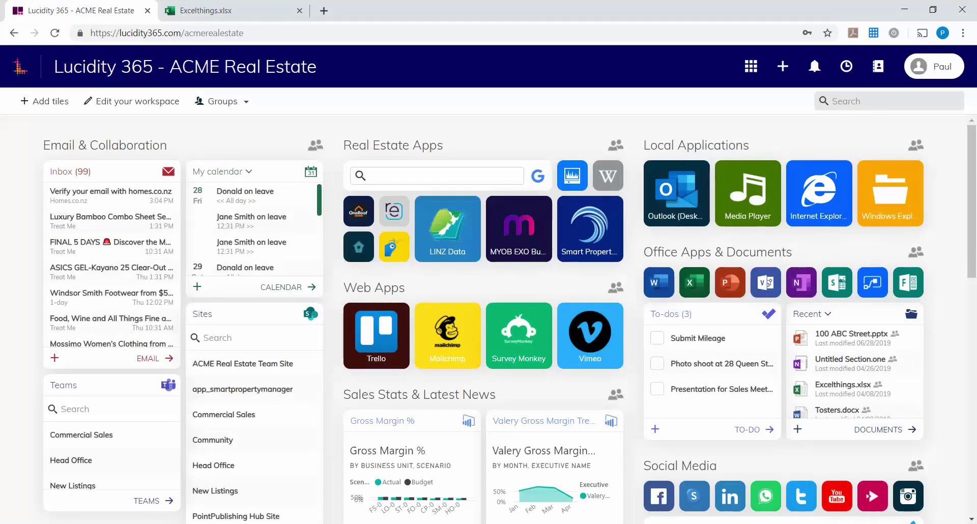
pyautogui.scroll(-2, 507, 317)
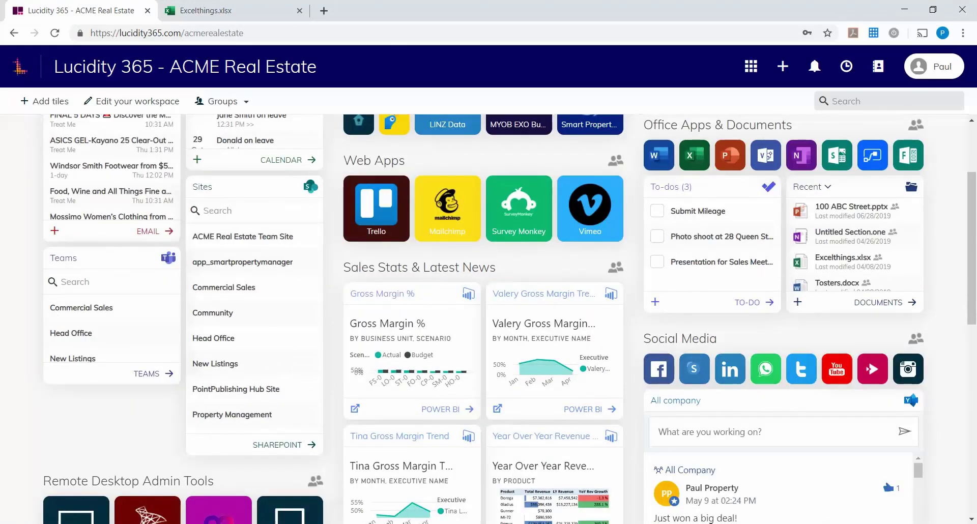
pyautogui.scroll(-3, 508, 317)
pyautogui.click(498, 409)
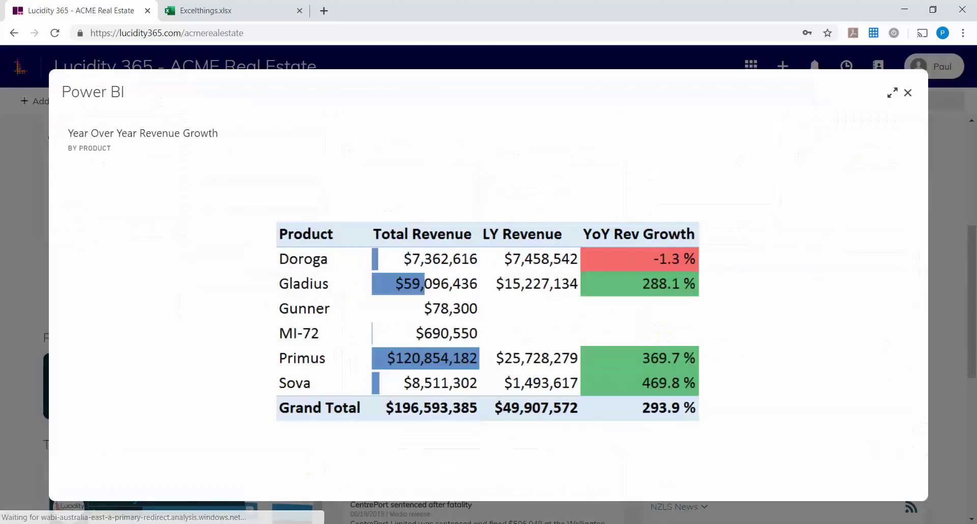
pyautogui.click(907, 92)
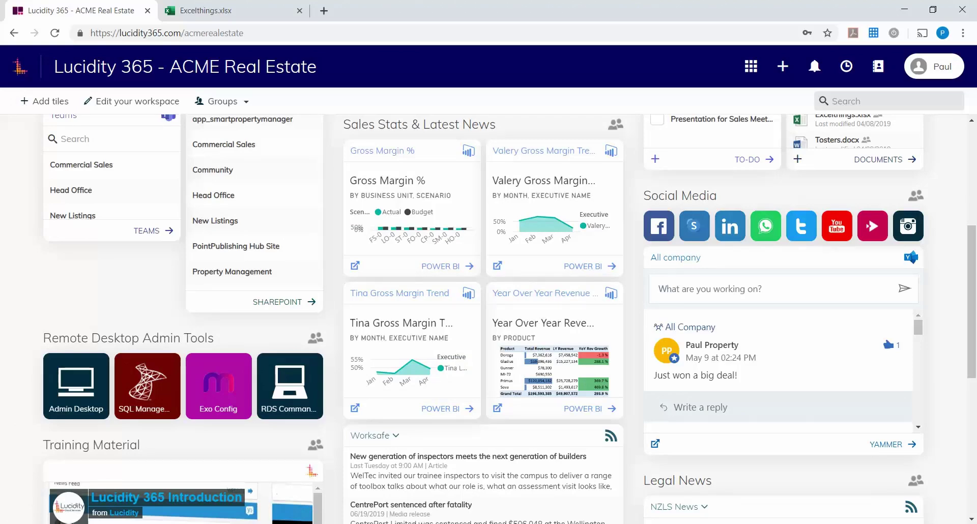
# - Look through the workspace's Worksafe news, NZLS legal news and All company Yammer feeds
pyautogui.scroll(-3, 750, 397)
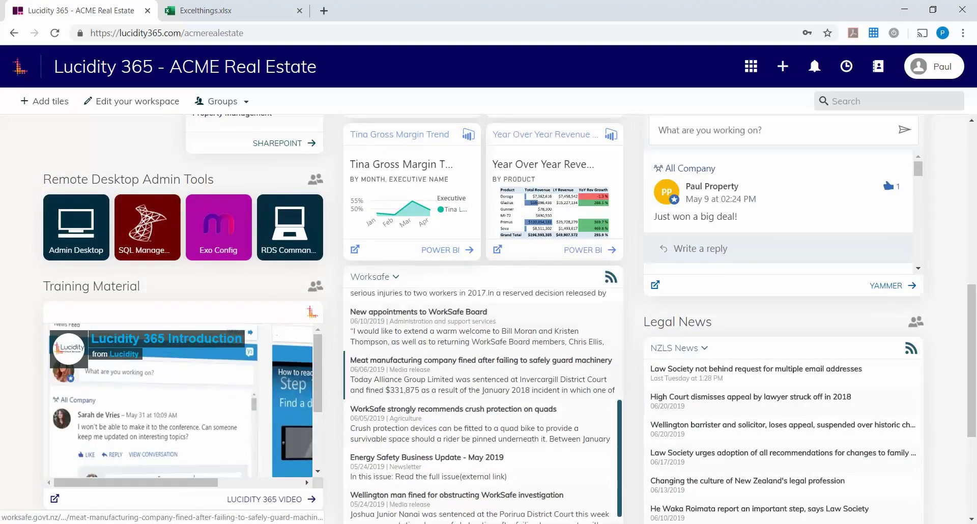
pyautogui.scroll(-3, 763, 381)
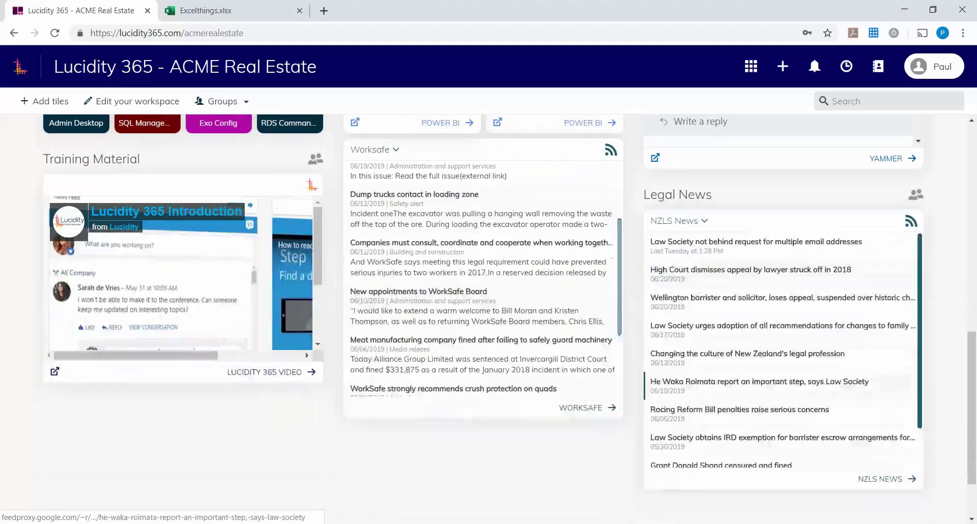
pyautogui.scroll(6, 763, 382)
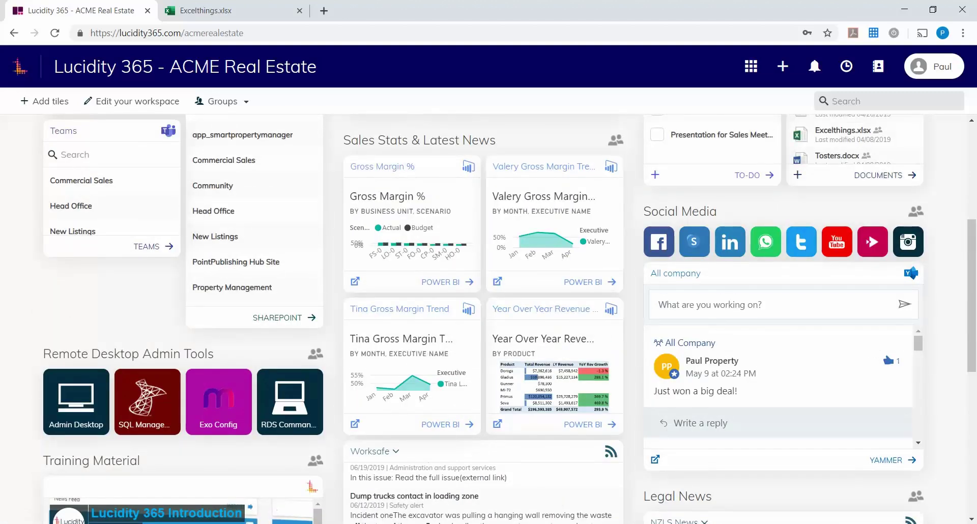
pyautogui.scroll(-3, 779, 387)
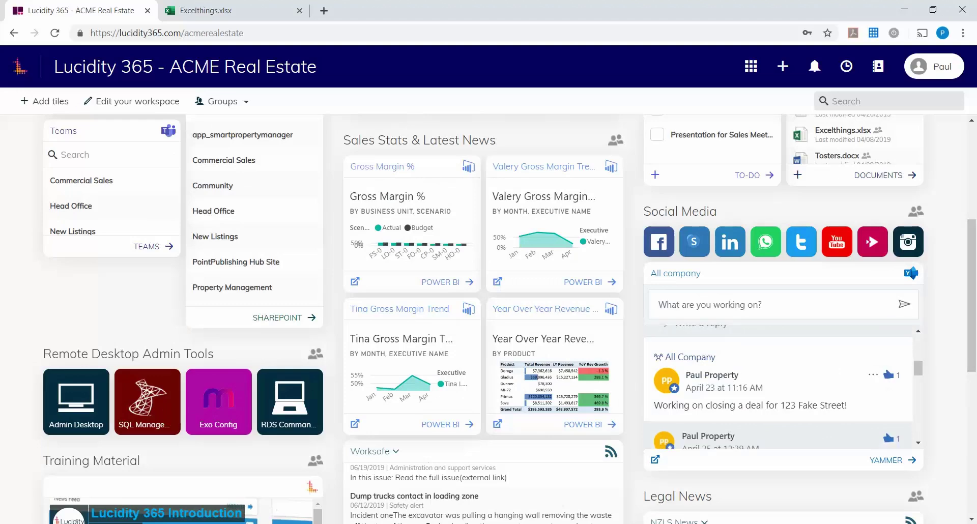
pyautogui.scroll(4, 489, 316)
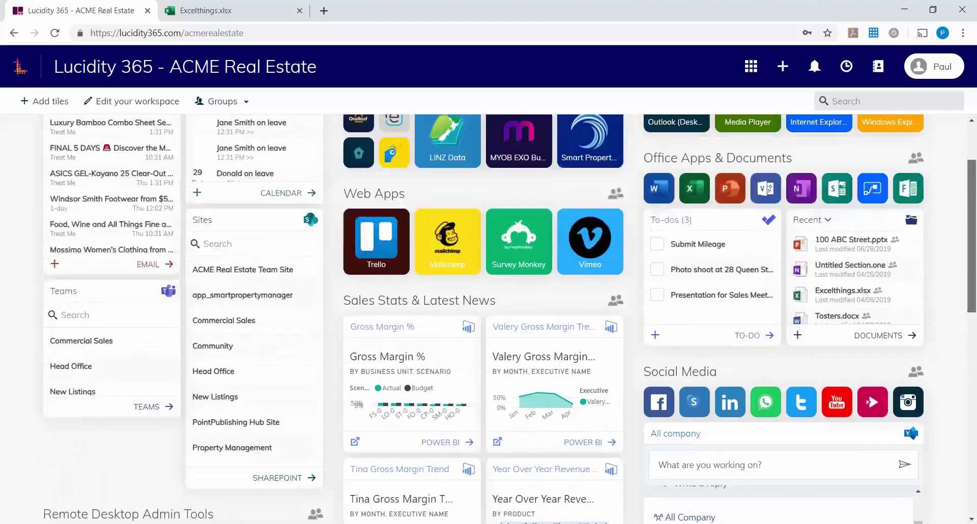
pyautogui.scroll(1, 695, 248)
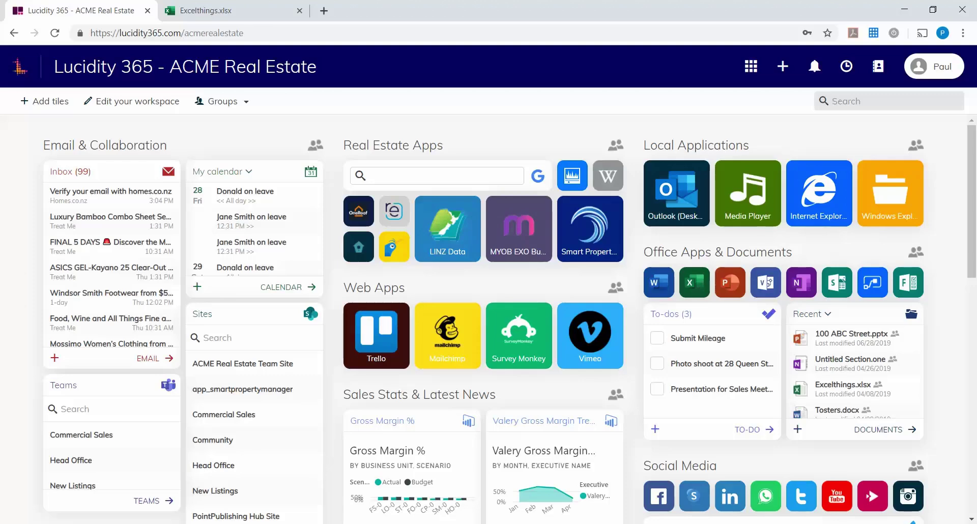
# - Launch MYOB EXO Business from the Real Estate Apps group and switch between the workspace and its browser session
pyautogui.click(519, 229)
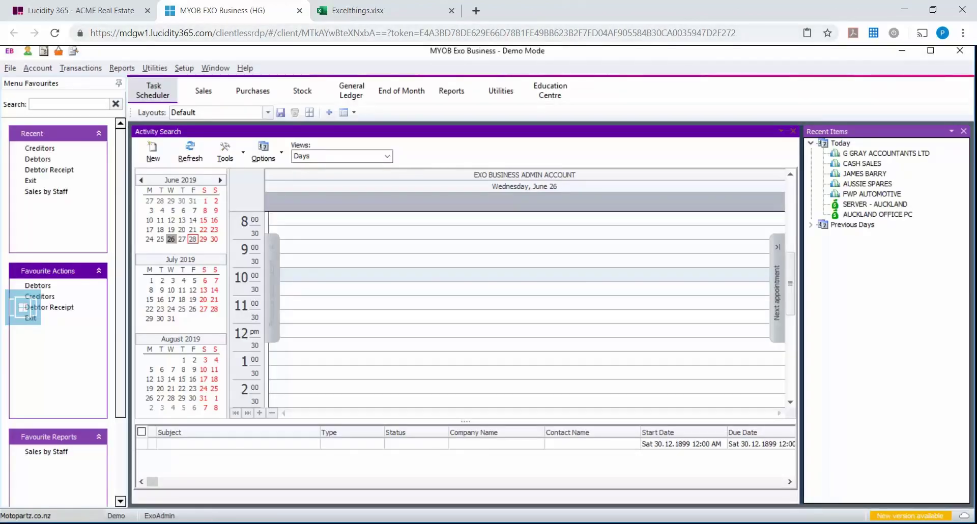
pyautogui.click(82, 10)
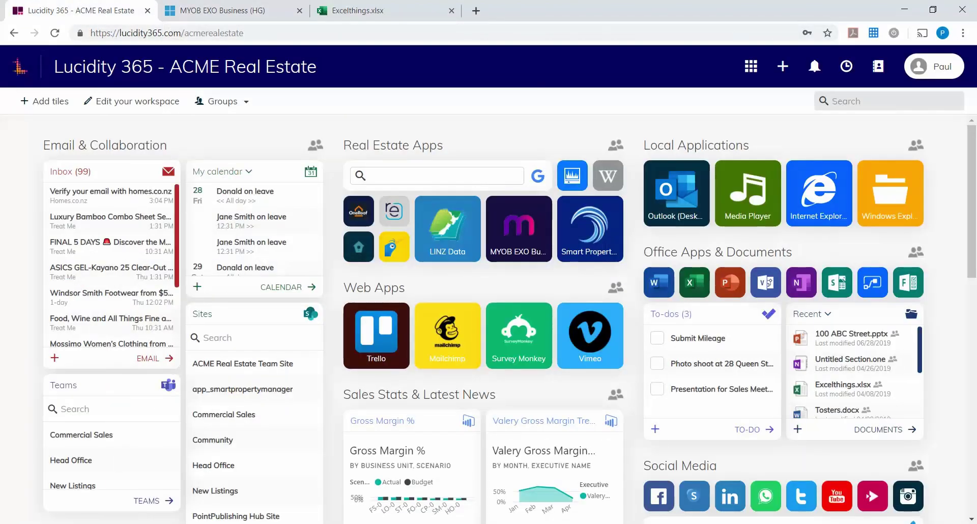
pyautogui.click(223, 10)
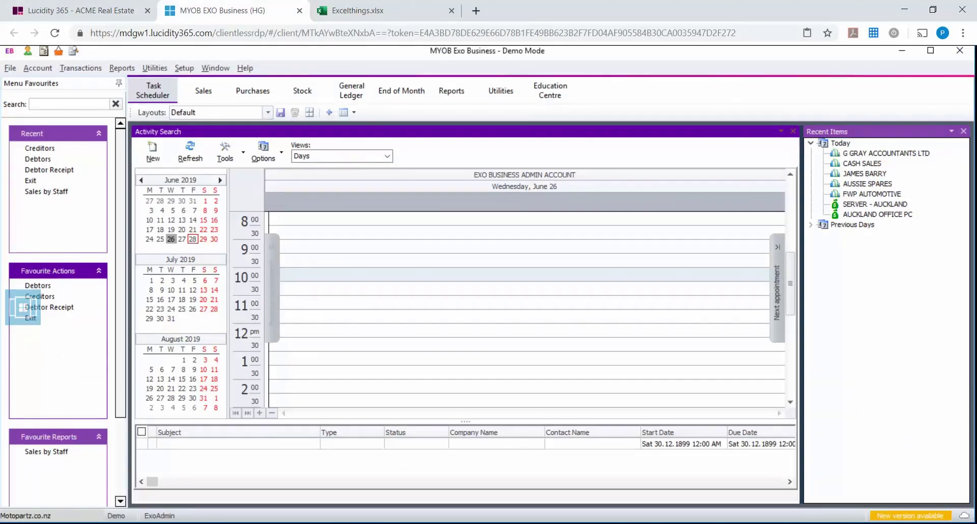
# - Open the CAR-PART.COM creditor account in MYOB EXO Business to view its details, and close the record
pyautogui.click(37, 68)
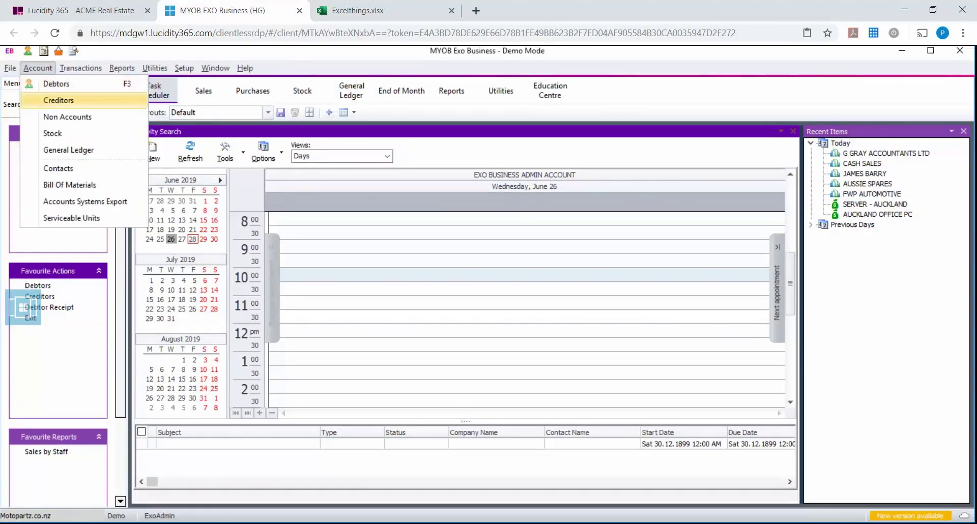
pyautogui.click(37, 68)
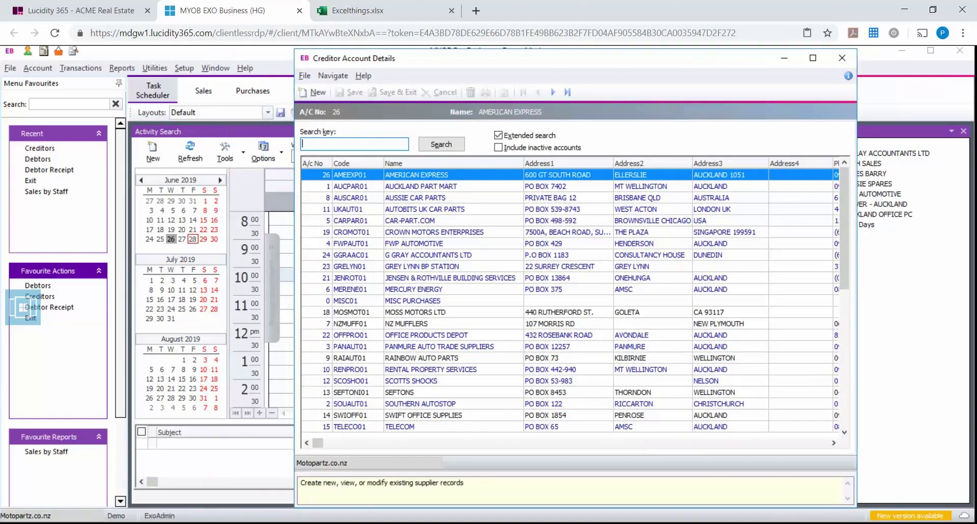
pyautogui.doubleClick(410, 221)
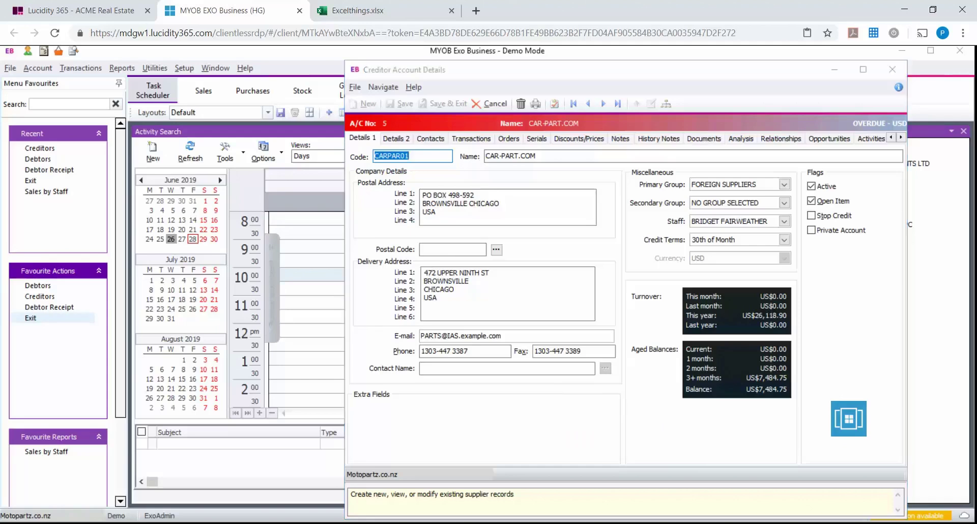
pyautogui.hotkey('alt', 'Tab')
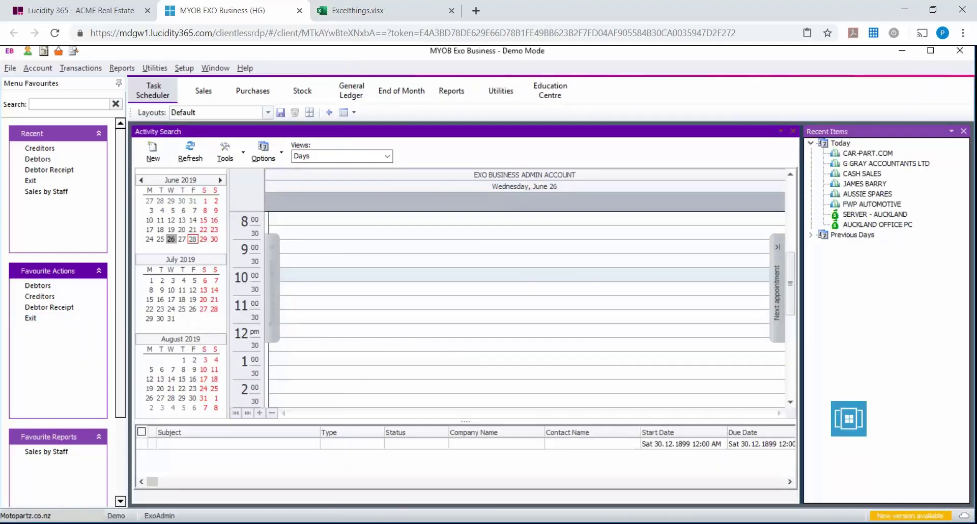
pyautogui.hotkey('alt', 'Tab')
pyautogui.click(329, 293)
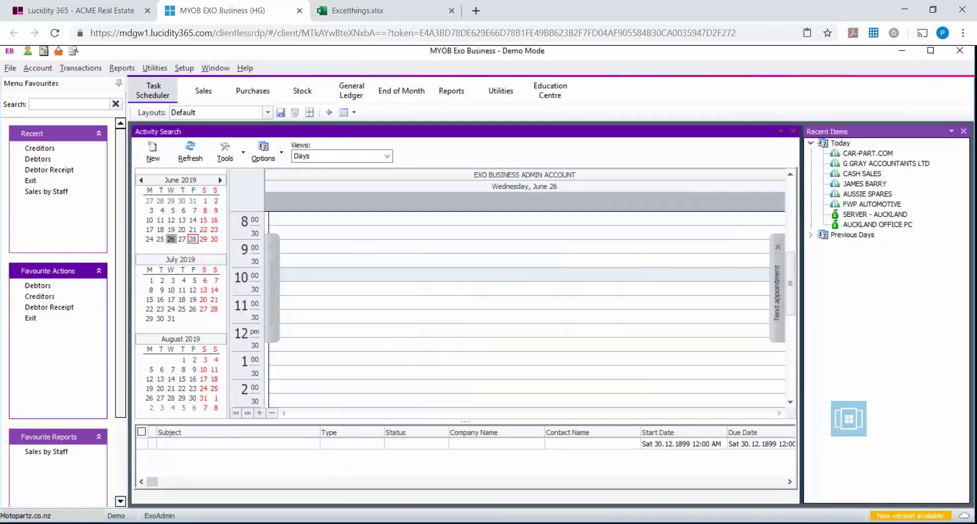
# - Return to the Lucidity 365 workspace and open the homes.co.nz website from the Real Estate Apps group
pyautogui.hotkey('ctrl', '1')
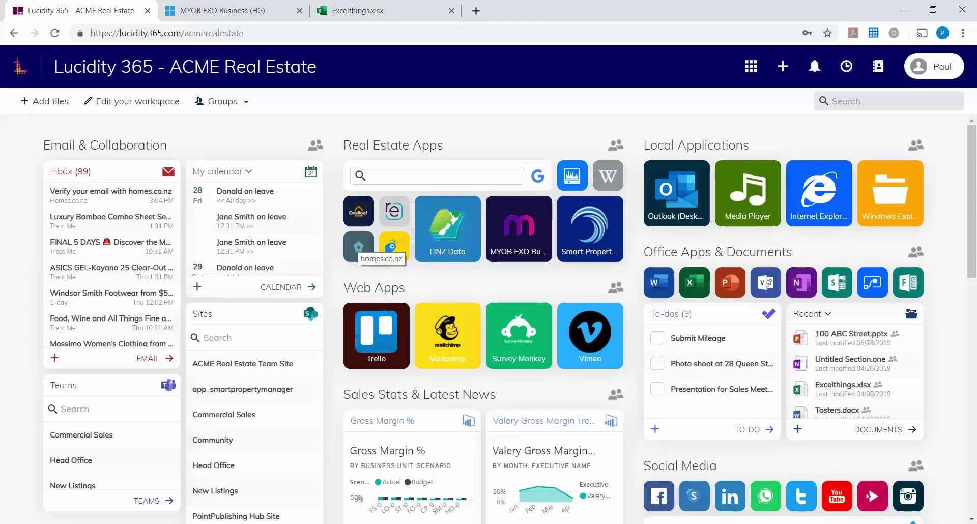
pyautogui.click(359, 247)
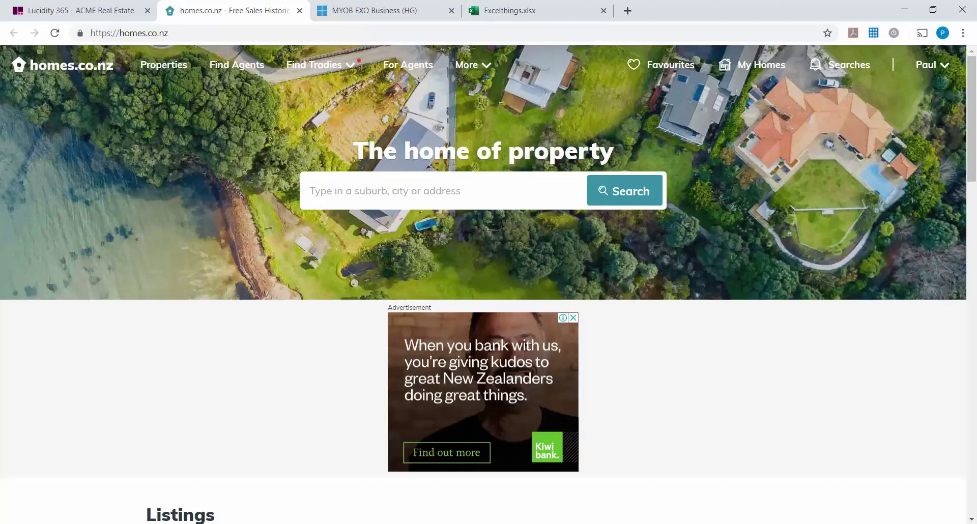
# - In the Lucidity 365 workspace, move Email & Collaboration to the middle column and Local Applications below Real Estate Apps, and save the layout
pyautogui.hotkey('ctrl', '1')
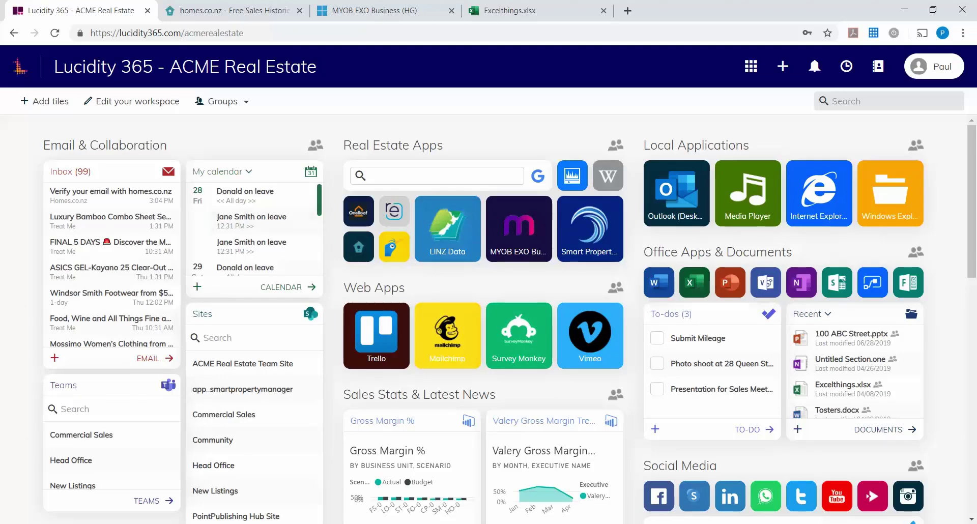
pyautogui.click(131, 101)
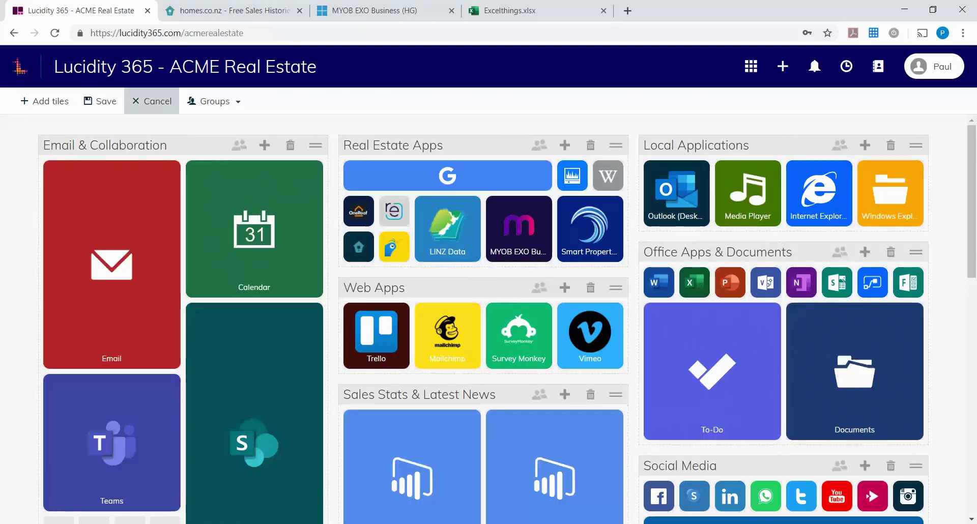
pyautogui.moveTo(102, 145); pyautogui.dragTo(402, 145)
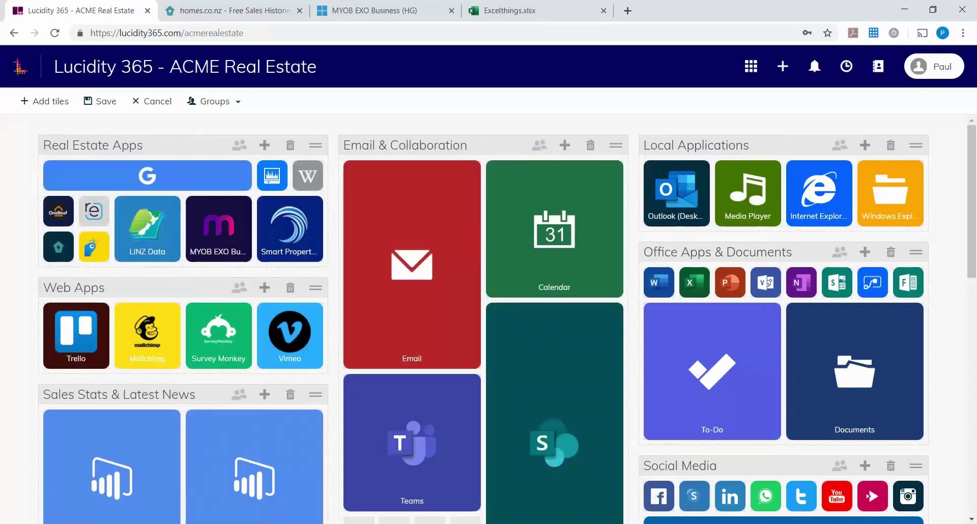
pyautogui.moveTo(696, 145); pyautogui.dragTo(97, 287)
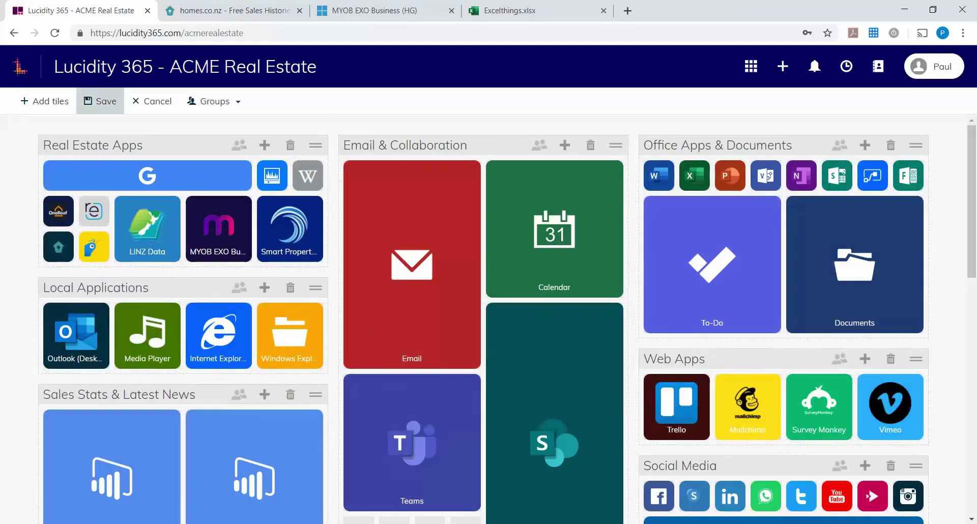
pyautogui.click(100, 101)
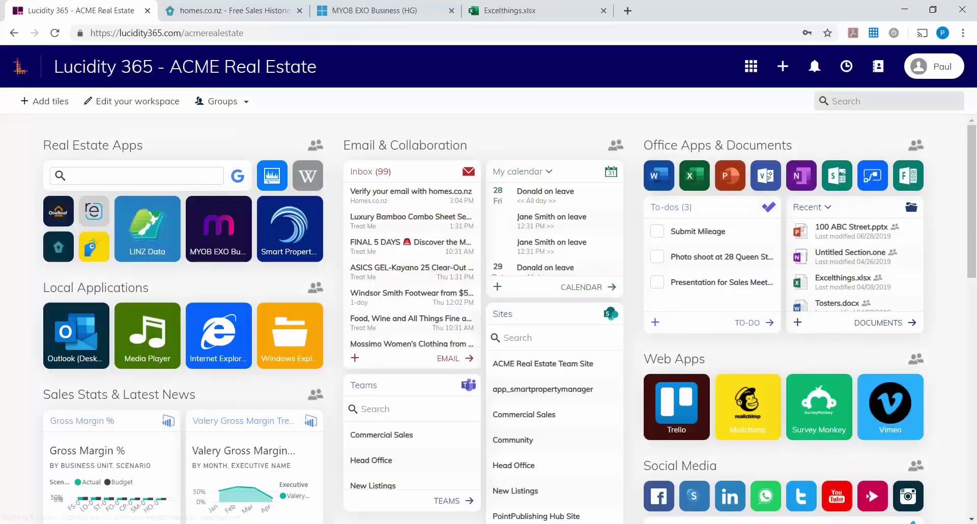
# - Look through the apps offered in the workspace's app store and close it
pyautogui.click(752, 66)
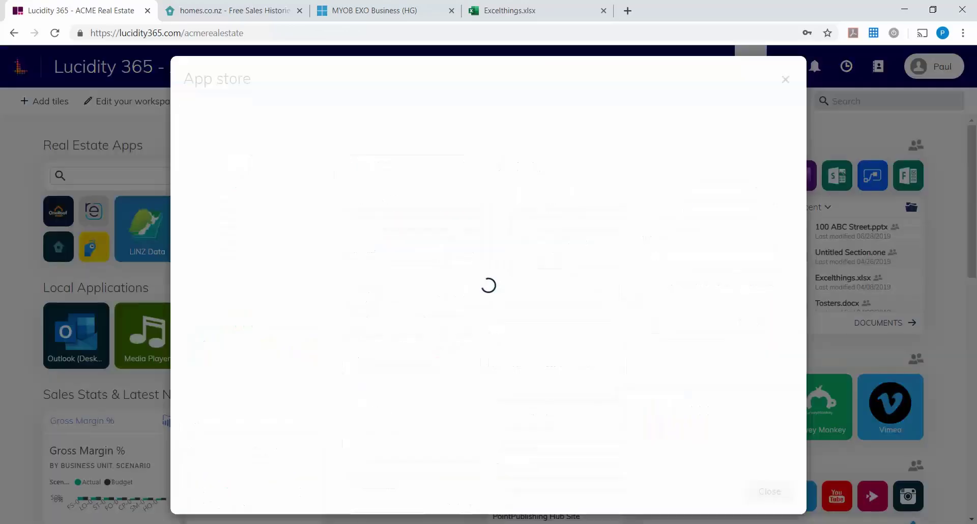
pyautogui.scroll(-4, 488, 305)
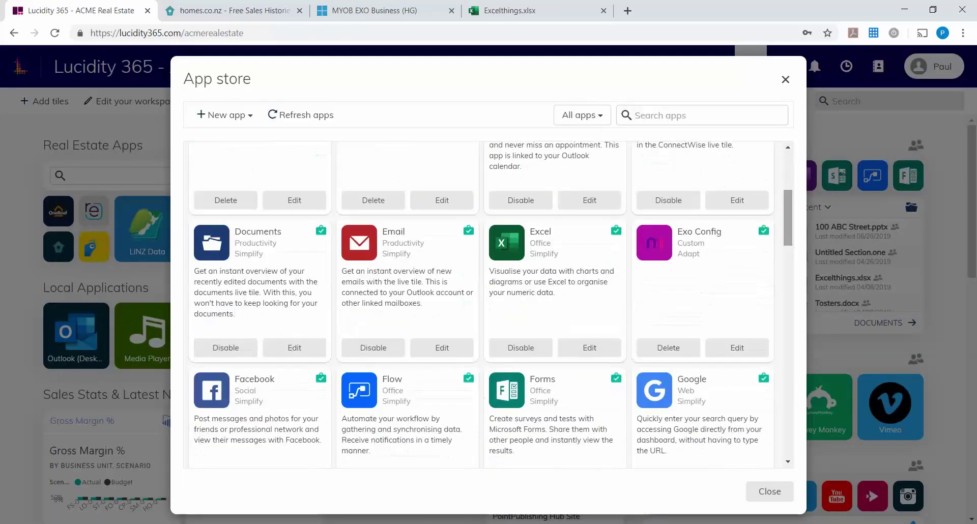
pyautogui.scroll(-4, 488, 306)
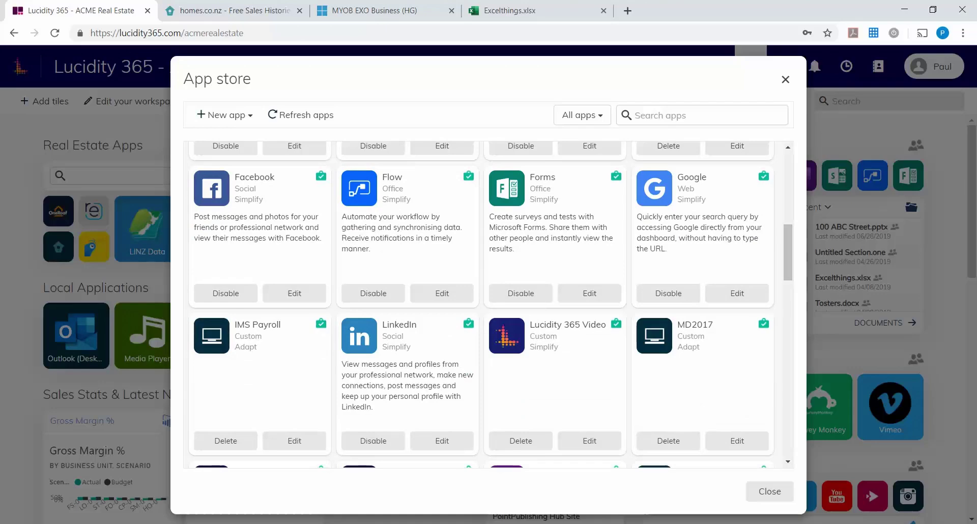
pyautogui.scroll(-6, 489, 305)
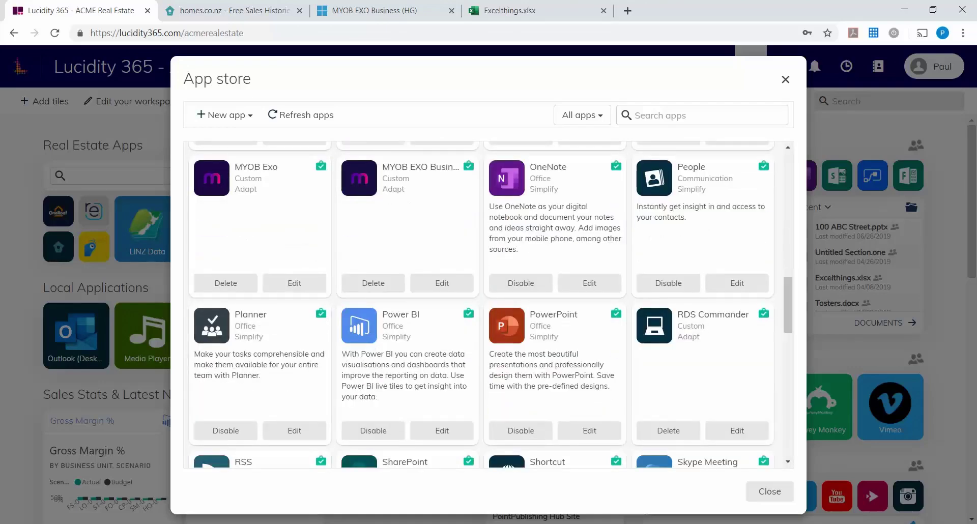
pyautogui.click(786, 79)
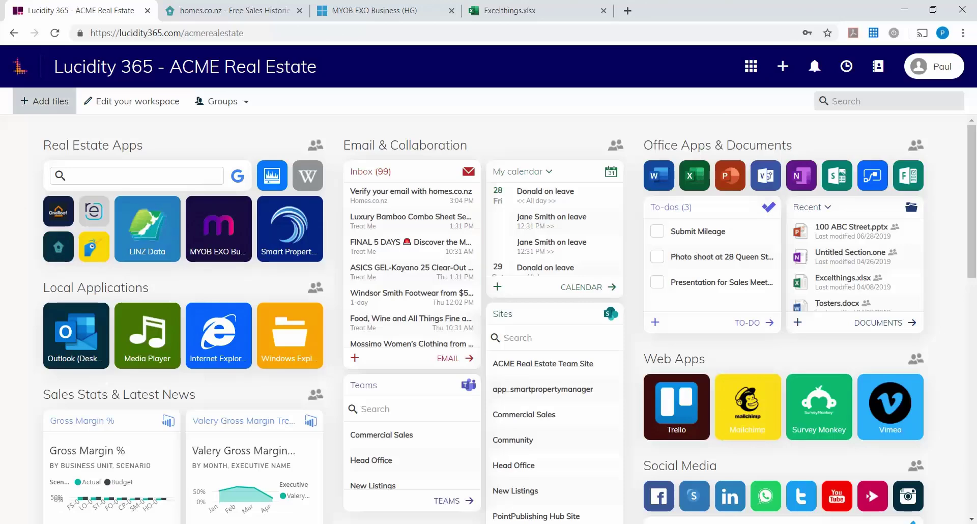
# - Edit the workspace and add the Wikipedia tile to the Real Estate Apps group
pyautogui.click(132, 101)
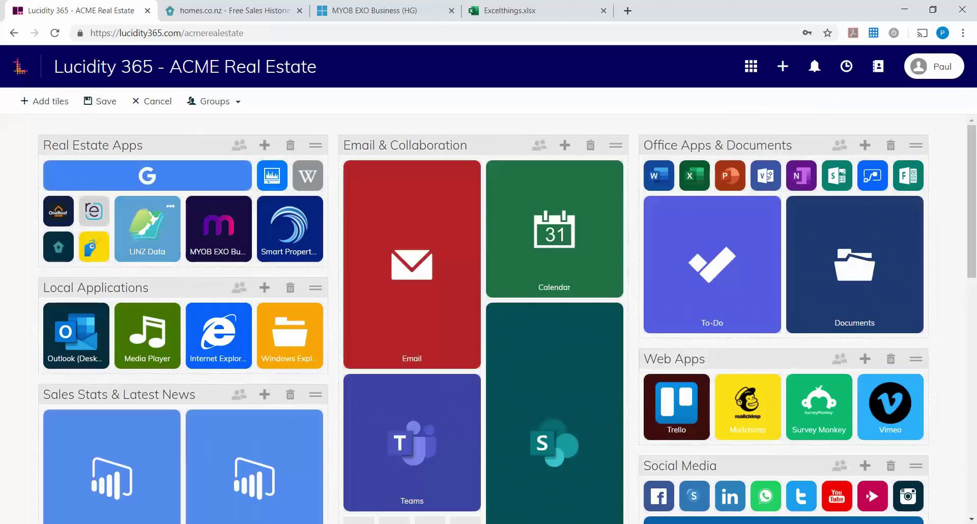
pyautogui.click(264, 145)
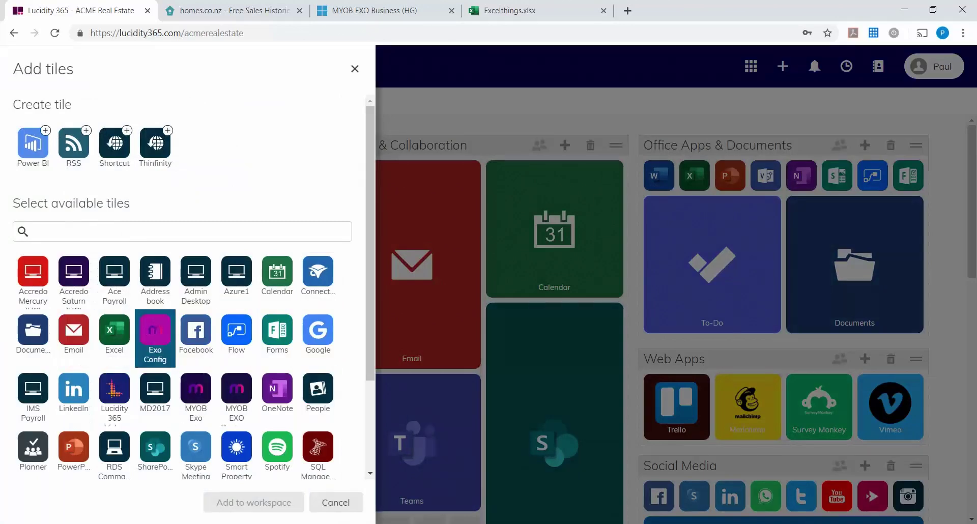
pyautogui.scroll(-2, 318, 448)
pyautogui.click(319, 432)
pyautogui.click(254, 503)
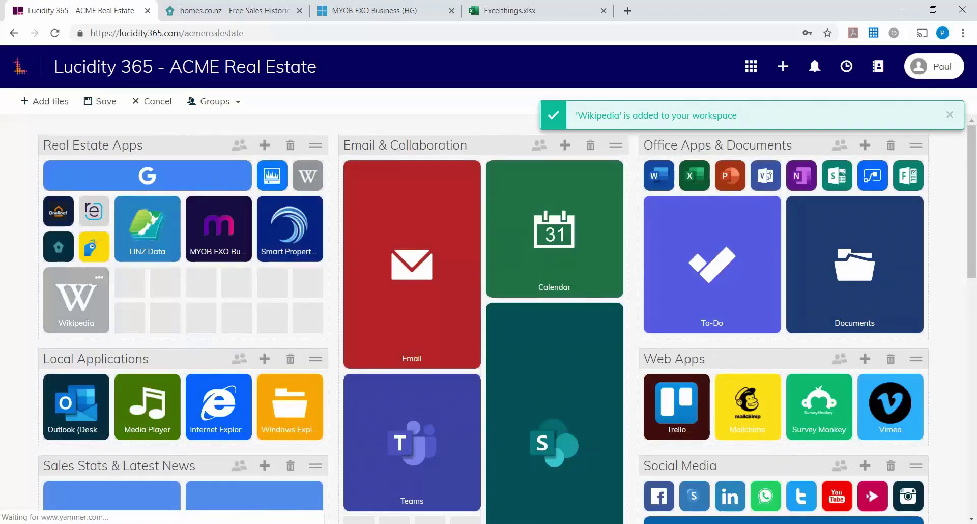
# - Move the new Wikipedia tile beside the Google search tile and resize it to 1 x 1
pyautogui.moveTo(76, 301); pyautogui.dragTo(273, 176)
pyautogui.click(312, 279)
pyautogui.click(346, 343)
# - Delete the duplicate Wikipedia tile, return the Email & Collaboration group to the first column, and save the workspace
pyautogui.click(313, 171)
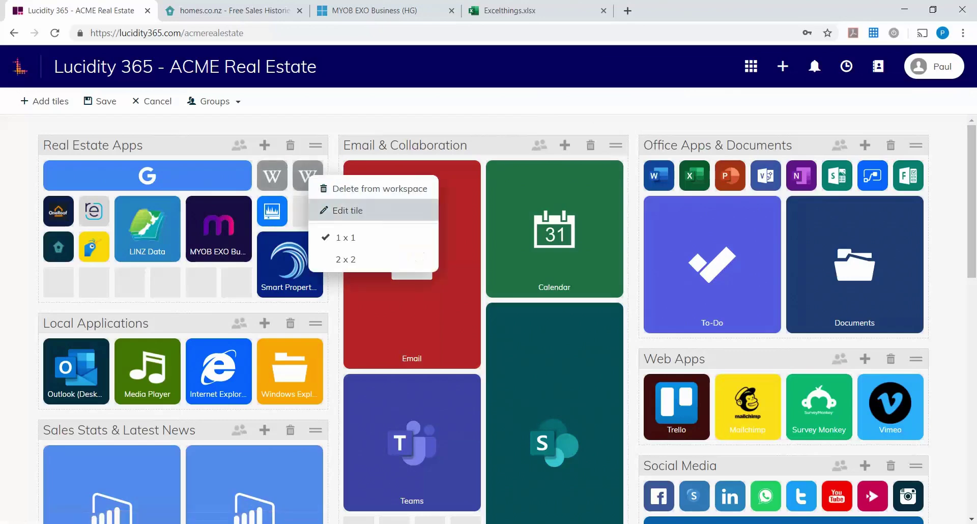
pyautogui.click(359, 187)
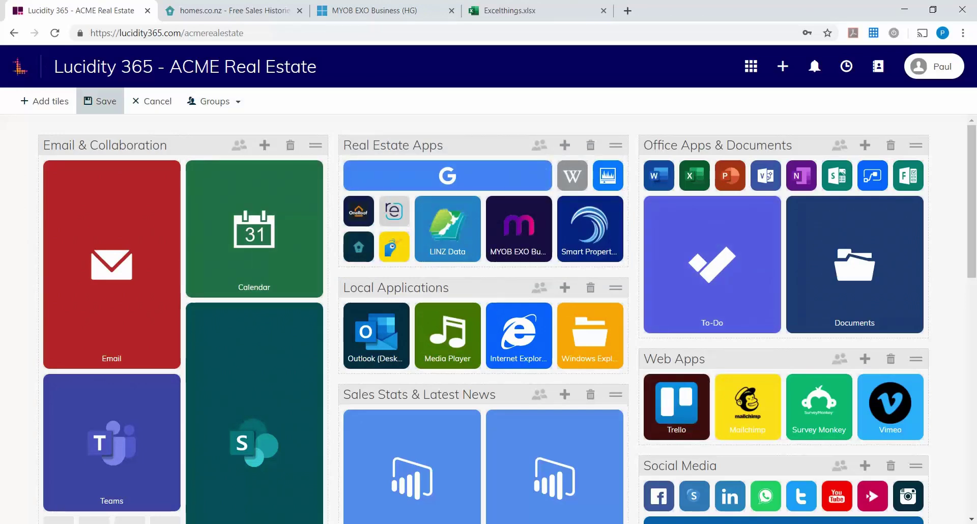
pyautogui.click(100, 101)
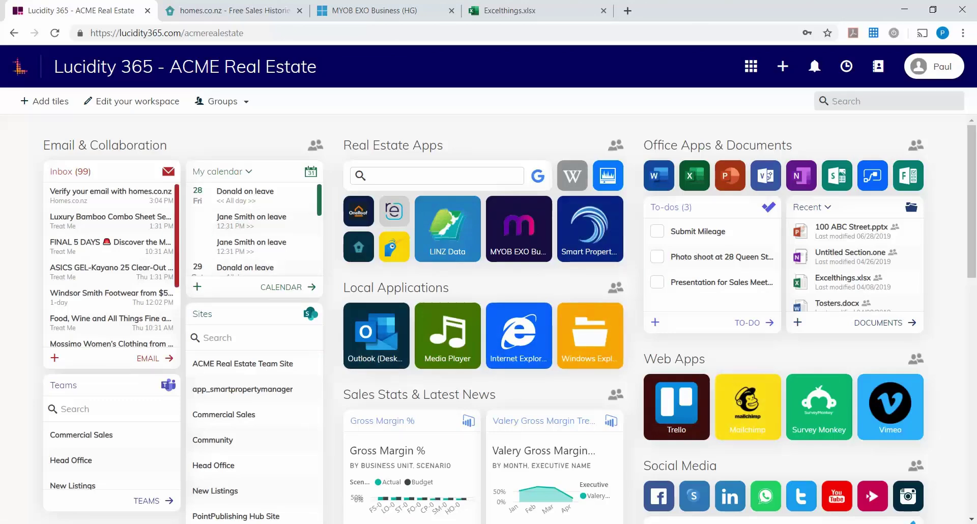
# - Edit the workspace, resize the Email tile to 8 x 8, and save the layout
pyautogui.click(145, 101)
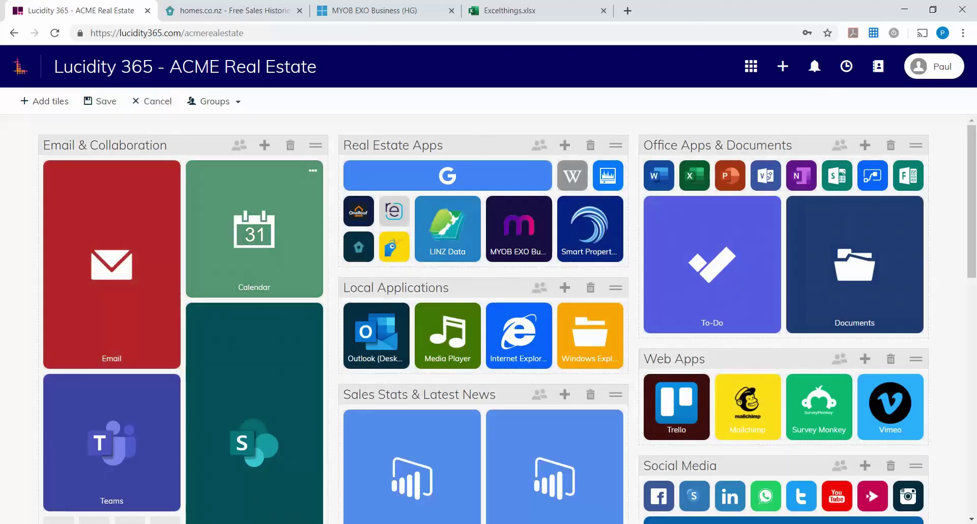
pyautogui.click(170, 170)
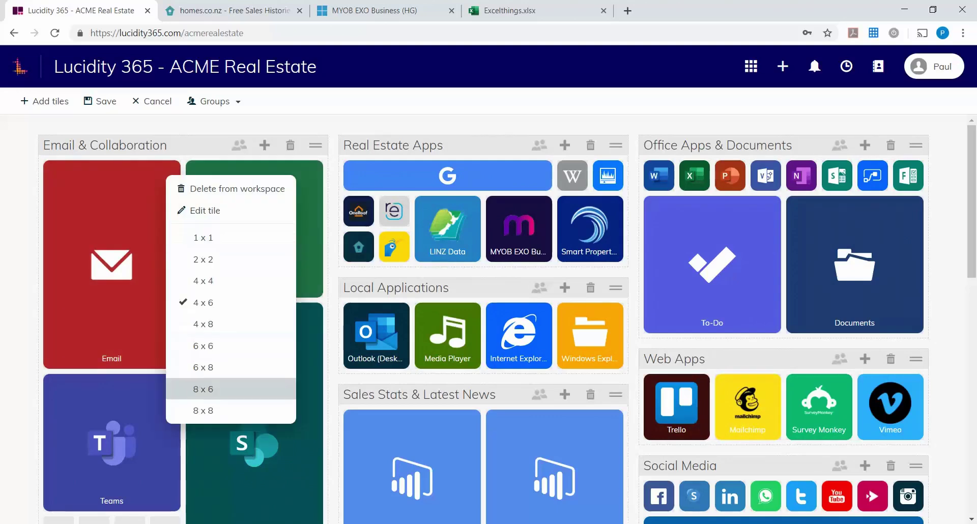
pyautogui.click(219, 411)
pyautogui.click(100, 101)
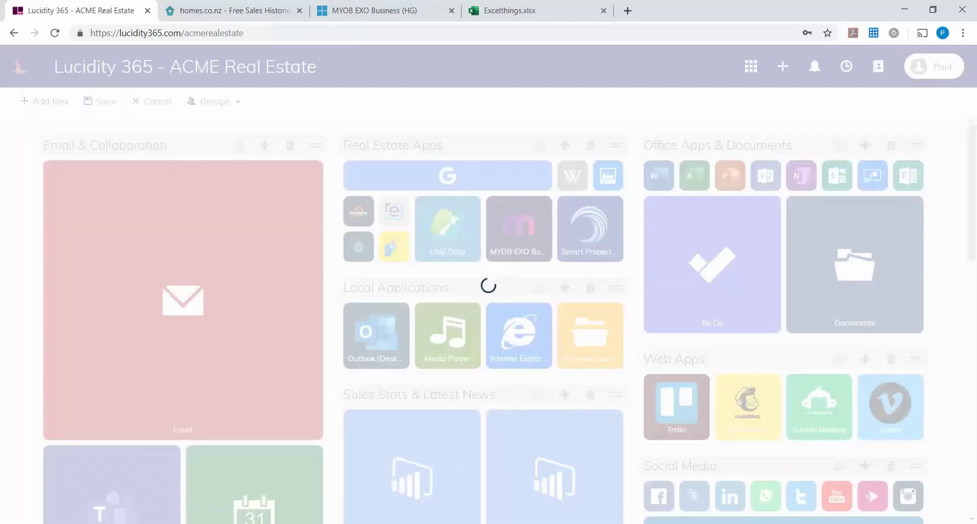
# - Open the South Island Wine & Food Festival email from the Email tile, view the mailbox in Outlook, and return to the workspace
pyautogui.scroll(-4, 183, 300)
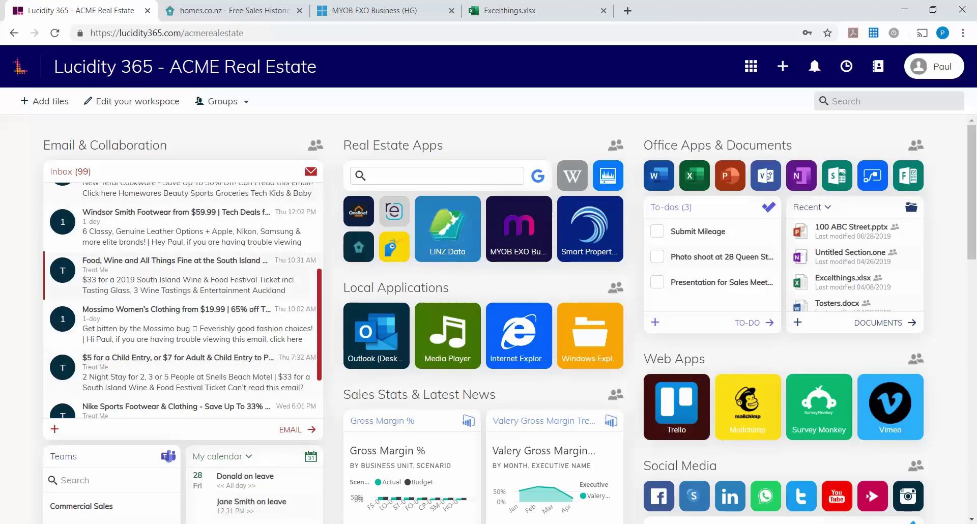
pyautogui.click(178, 277)
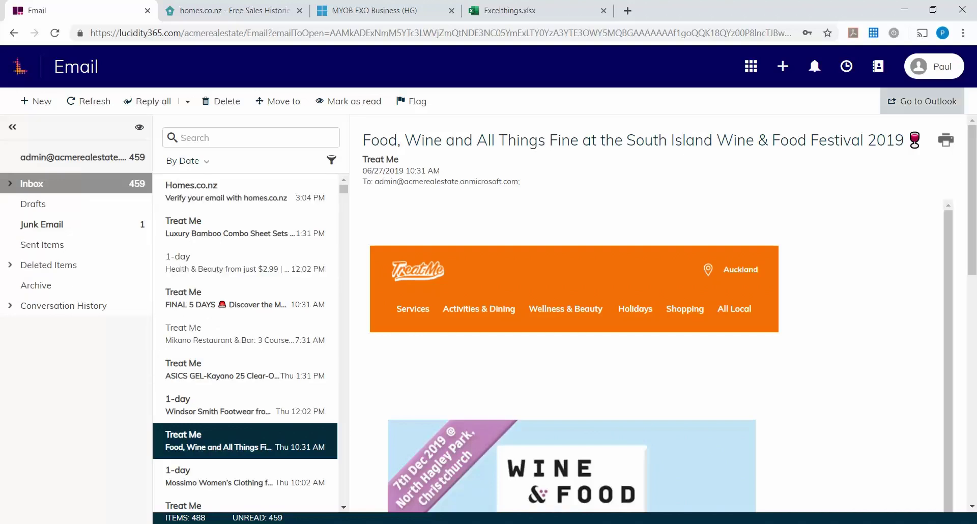
pyautogui.click(922, 101)
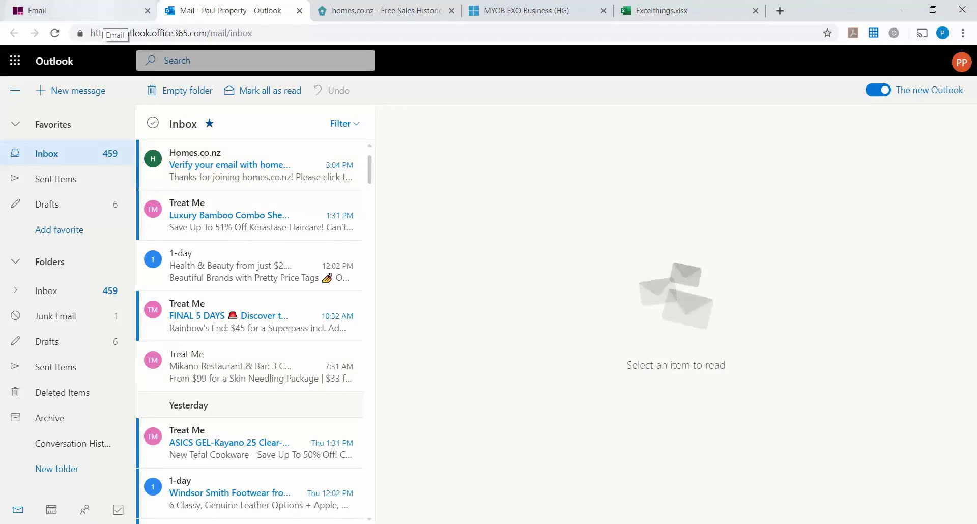
pyautogui.click(102, 10)
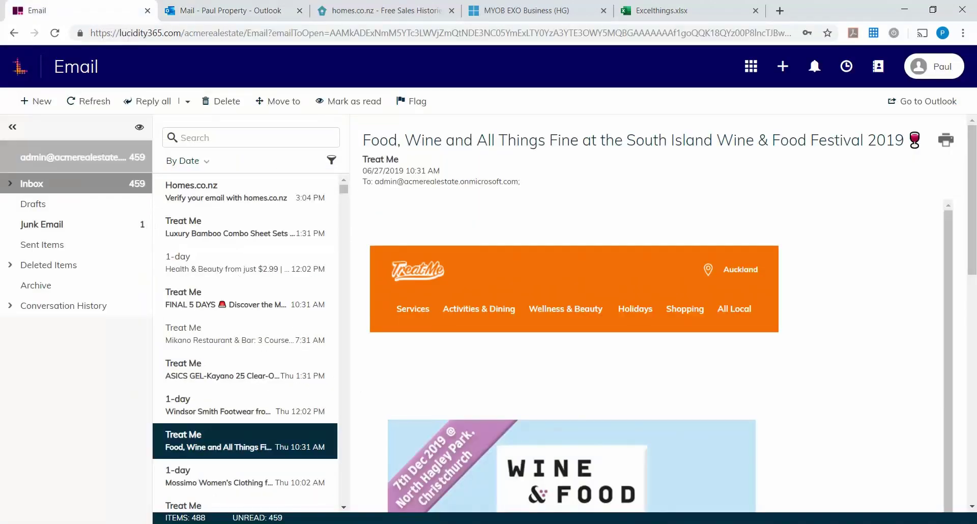
pyautogui.click(244, 192)
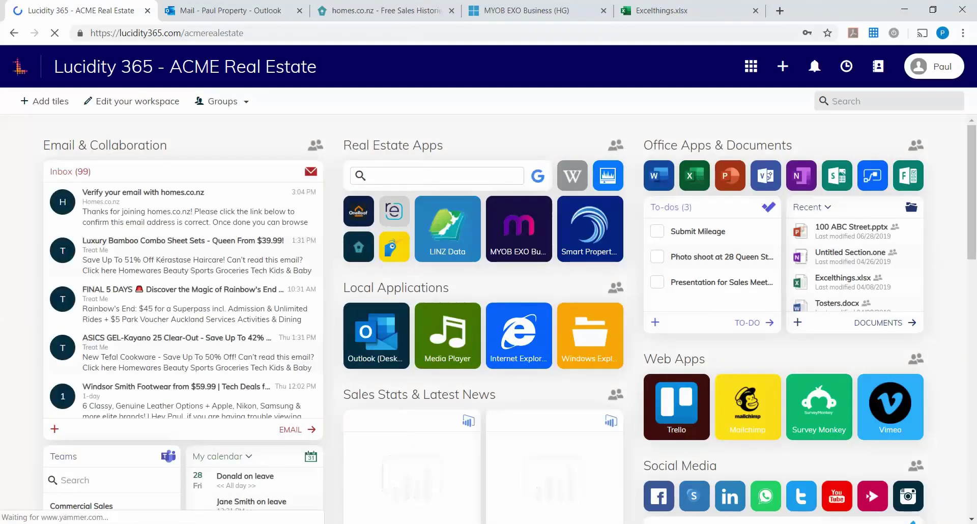
# - Switch through the open MYOB EXO Business, homes.co.nz and Outlook pages and return to the Lucidity 365 workspace
pyautogui.click(527, 11)
pyautogui.hotkey('ctrl', 'shift', 'Tab')
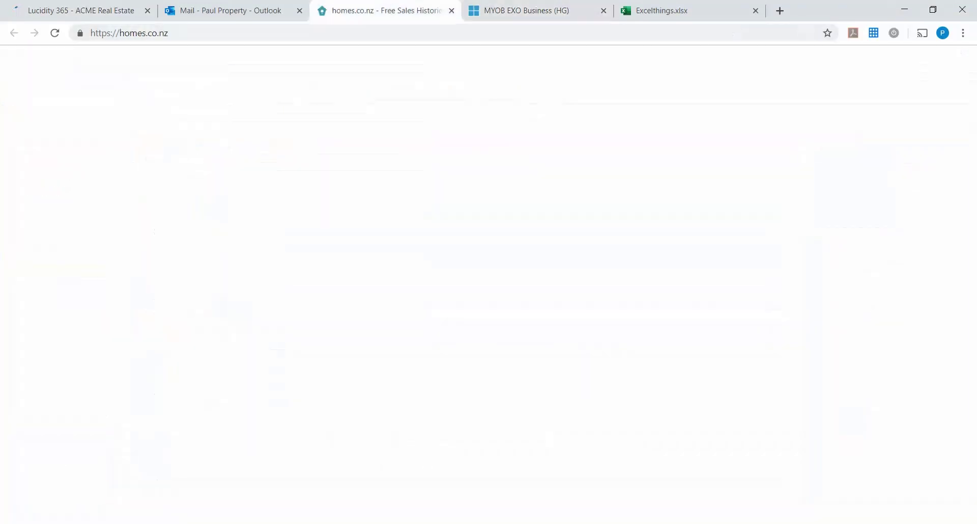
pyautogui.hotkey('ctrl', 'shift', 'Tab')
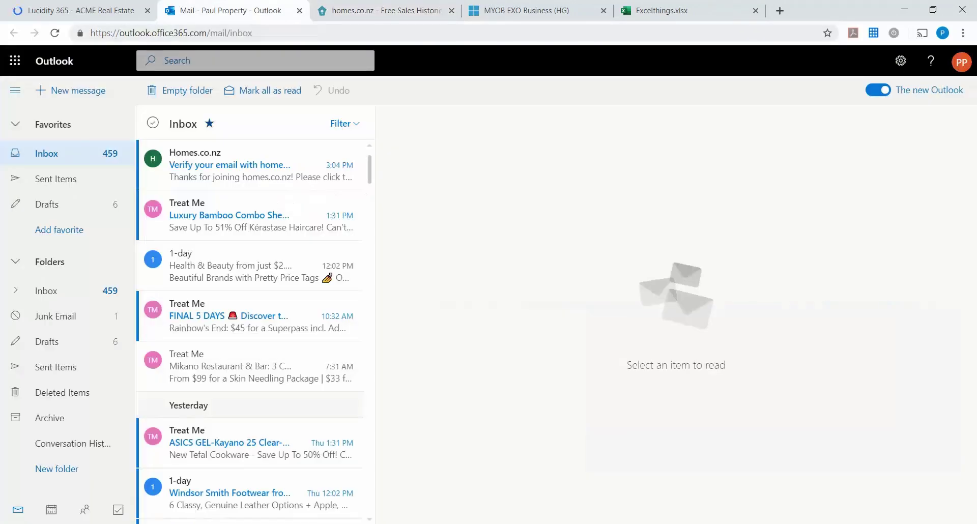
pyautogui.hotkey('ctrl', 'shift', 'Tab')
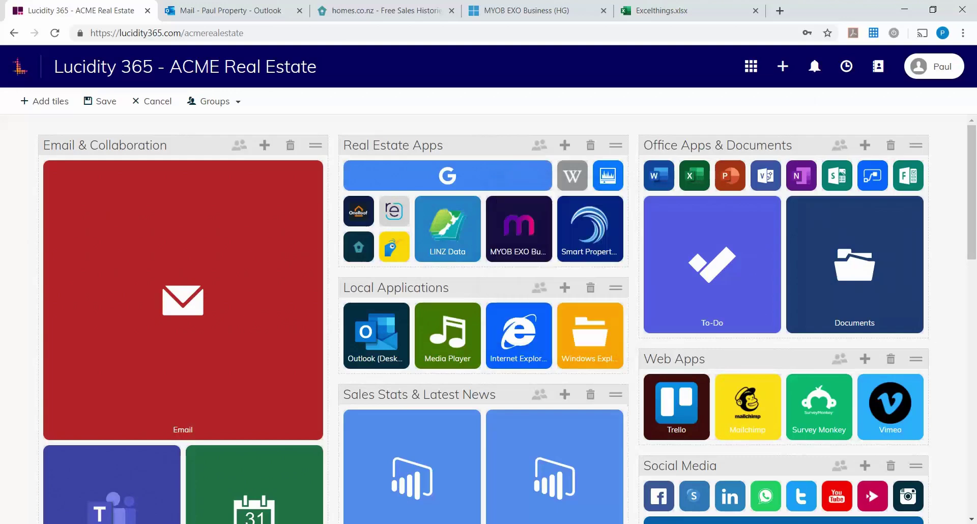
# - In edit mode, move the Real Estate Apps group to the first column and Web Apps above Office Apps & Documents
pyautogui.moveTo(407, 145); pyautogui.dragTo(107, 146)
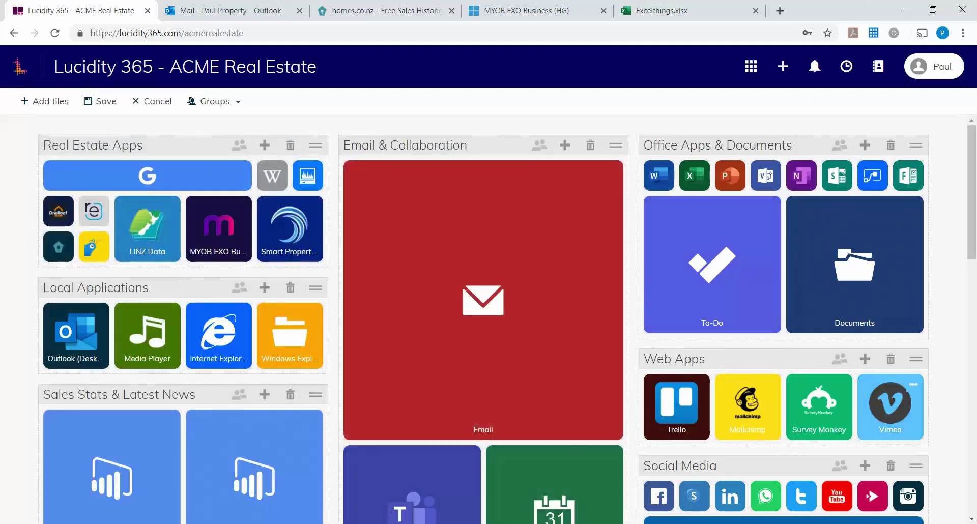
pyautogui.moveTo(677, 359); pyautogui.dragTo(678, 147)
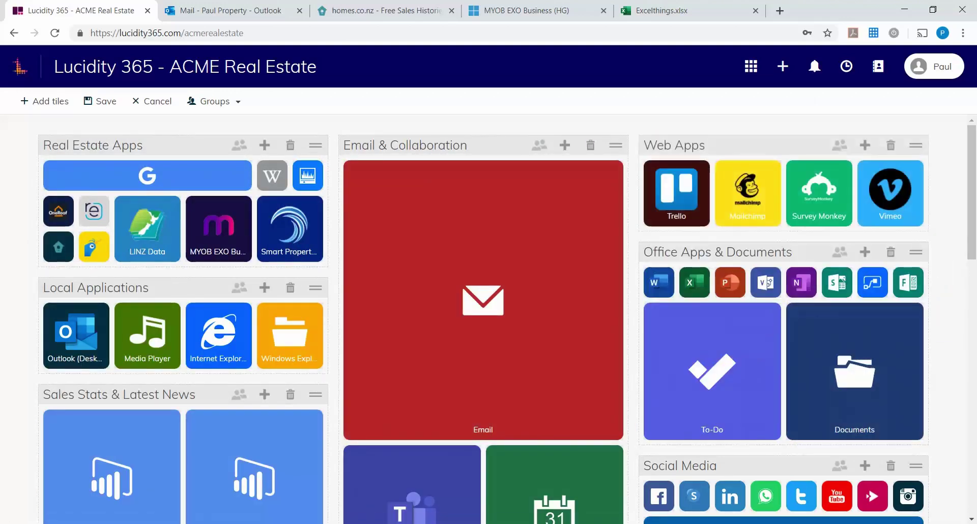